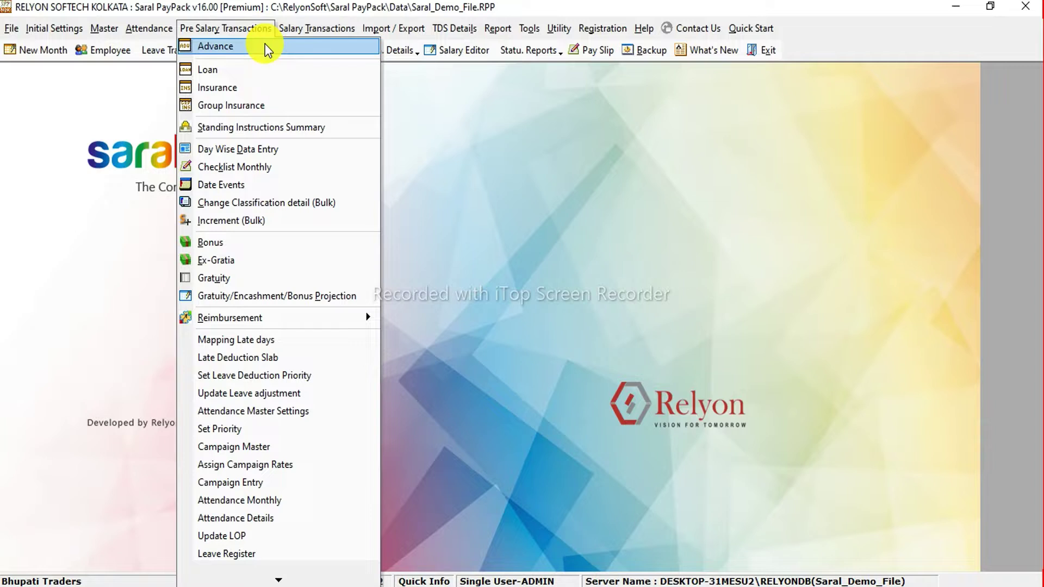
Open the Advance entry form, accept updating the salary calculation details, and choose the employee receiving the advance.
left_click(266, 45)
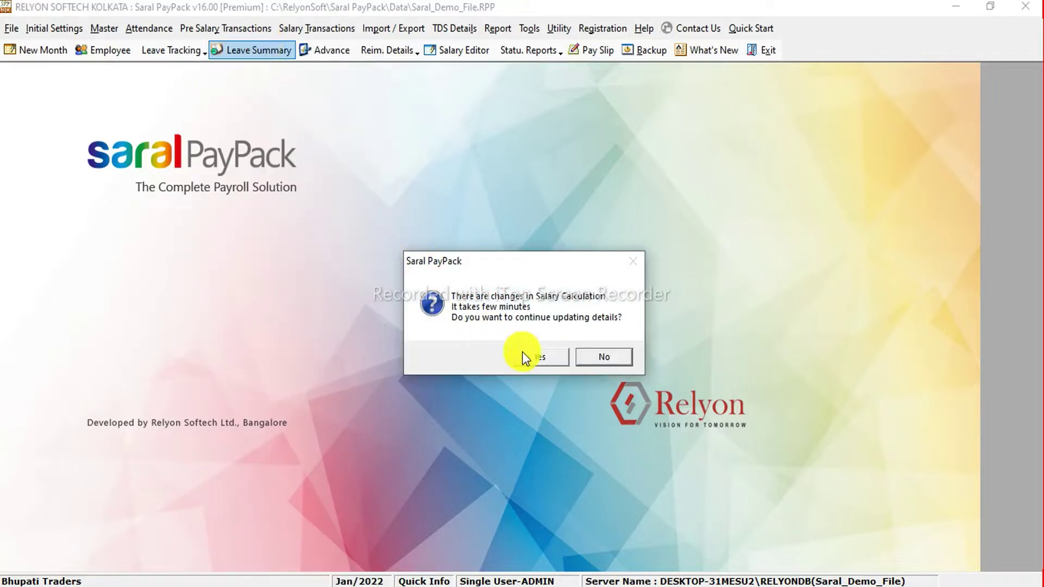
left_click(535, 359)
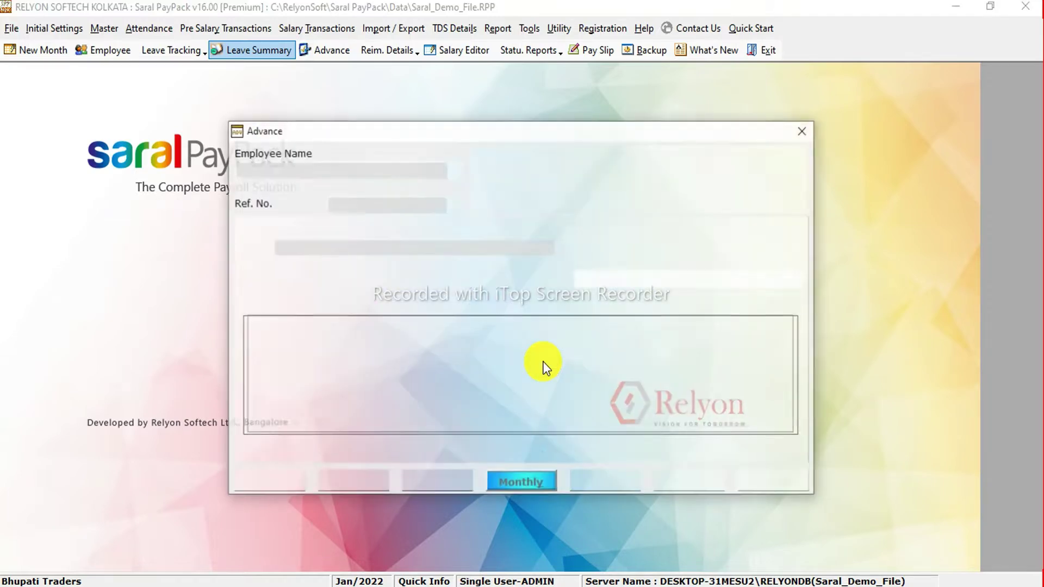
left_click(453, 169)
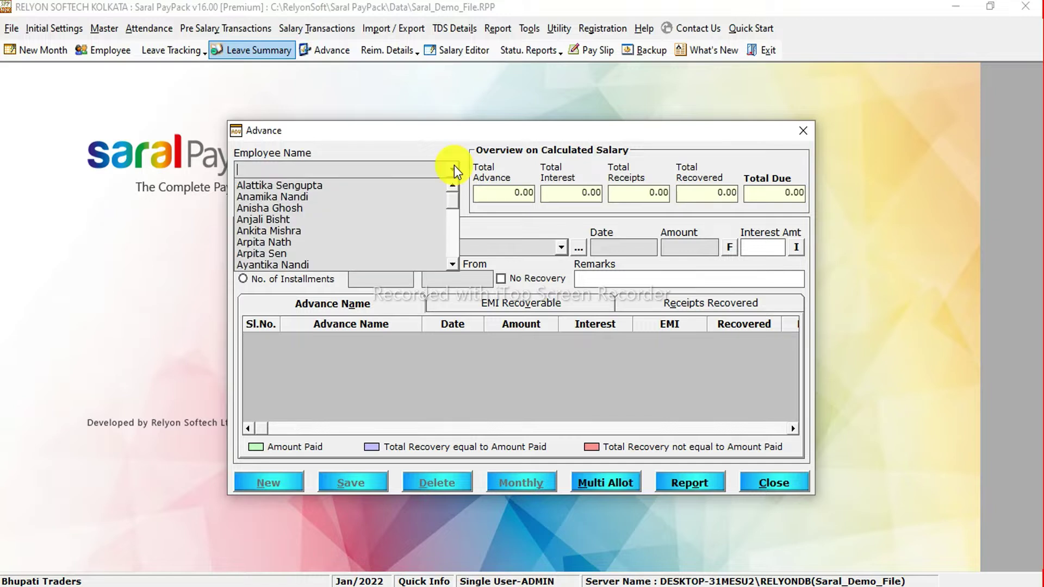
left_click(397, 219)
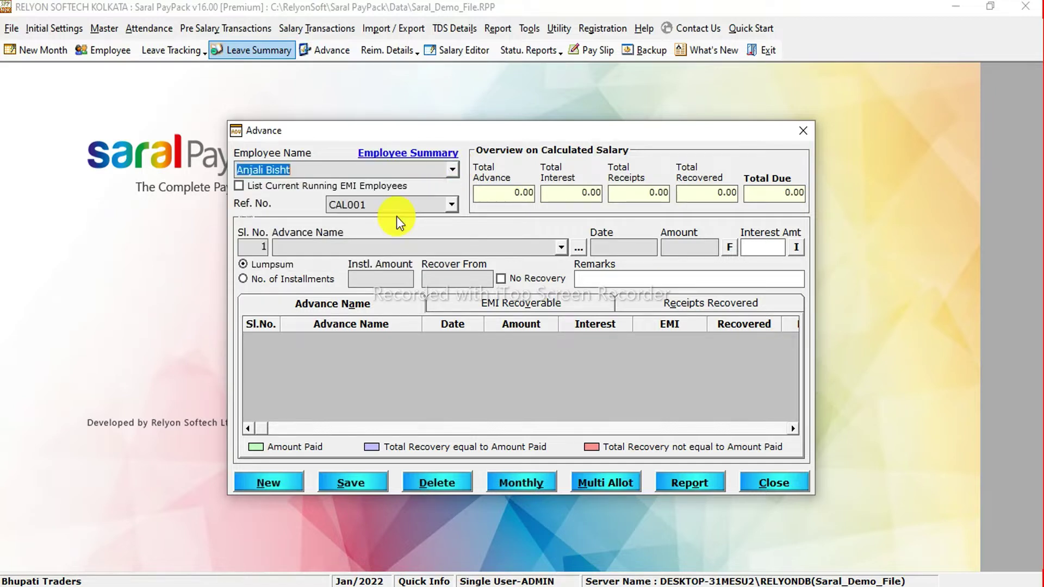
Enter a Salary Advance dated 01/01/2022 with an amount of 10,000 for the chosen employee.
left_click(560, 252)
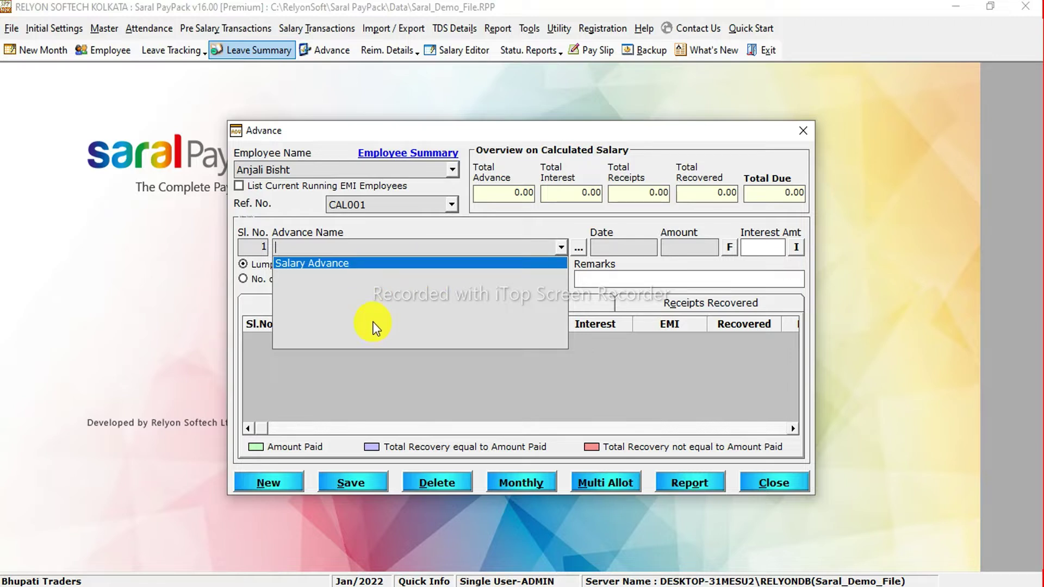
left_click(339, 264)
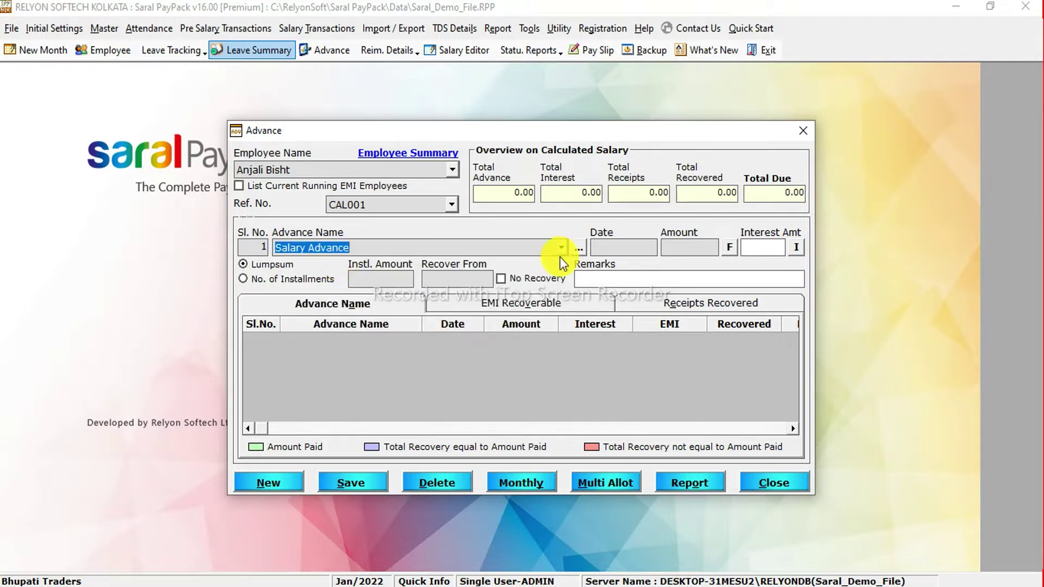
left_click(619, 245)
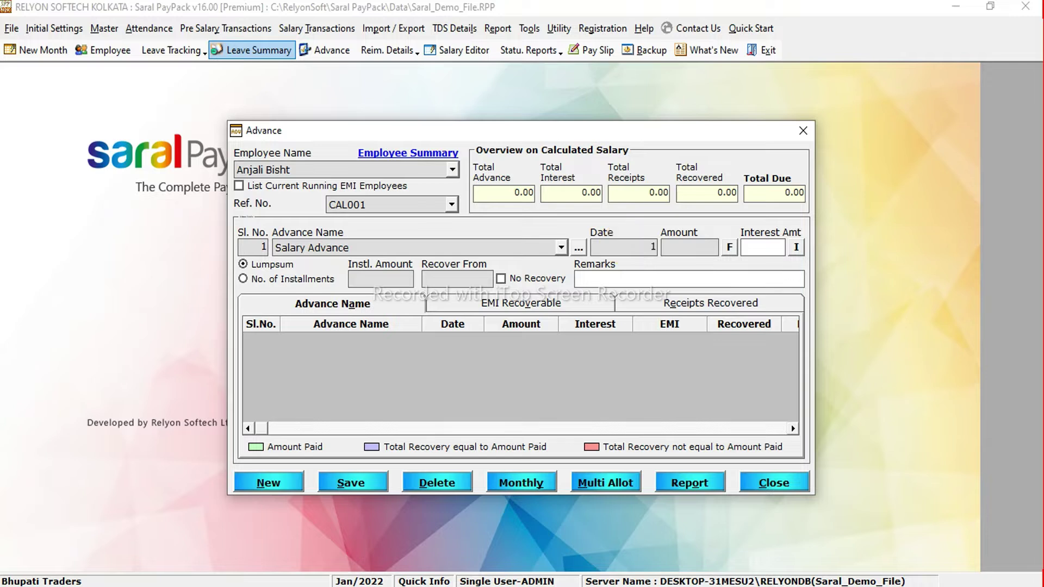
type("1-1-2022")
left_click(713, 246)
type("10")
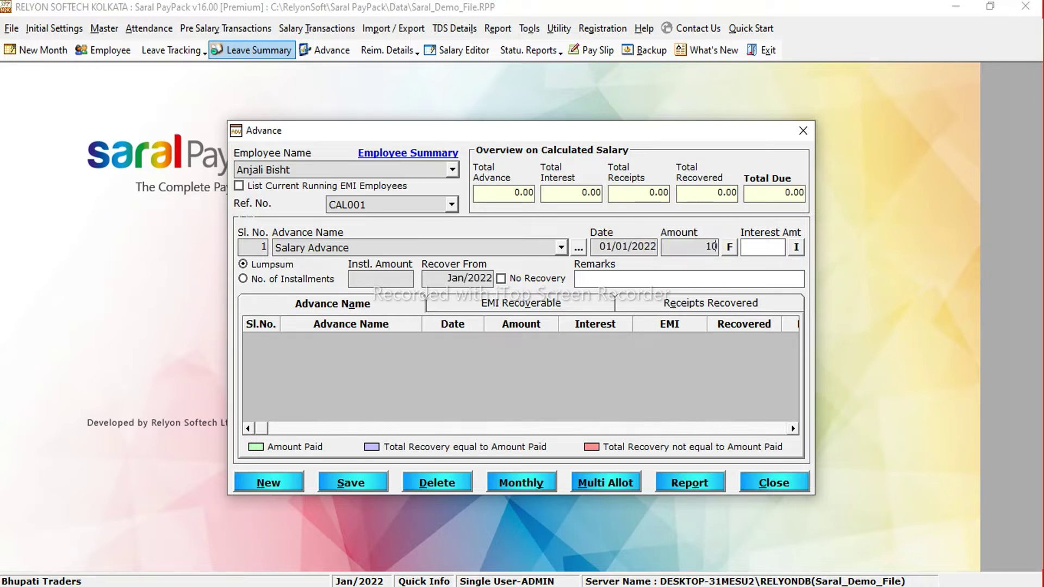
type("000")
Set the advance to be recovered in 5 installments starting from Feb/2022, and save the entry.
left_click(310, 279)
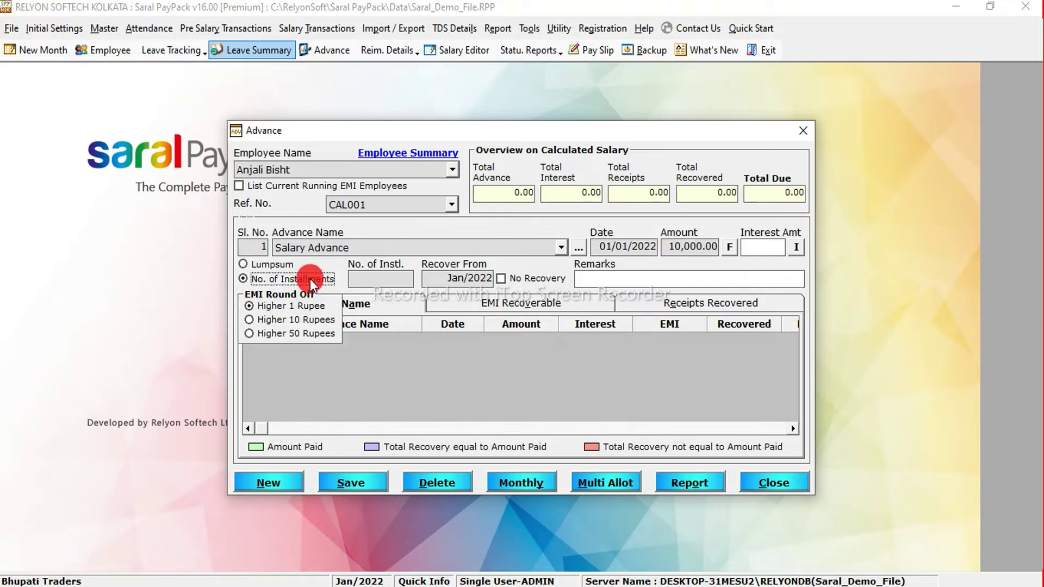
left_click(404, 279)
type("5")
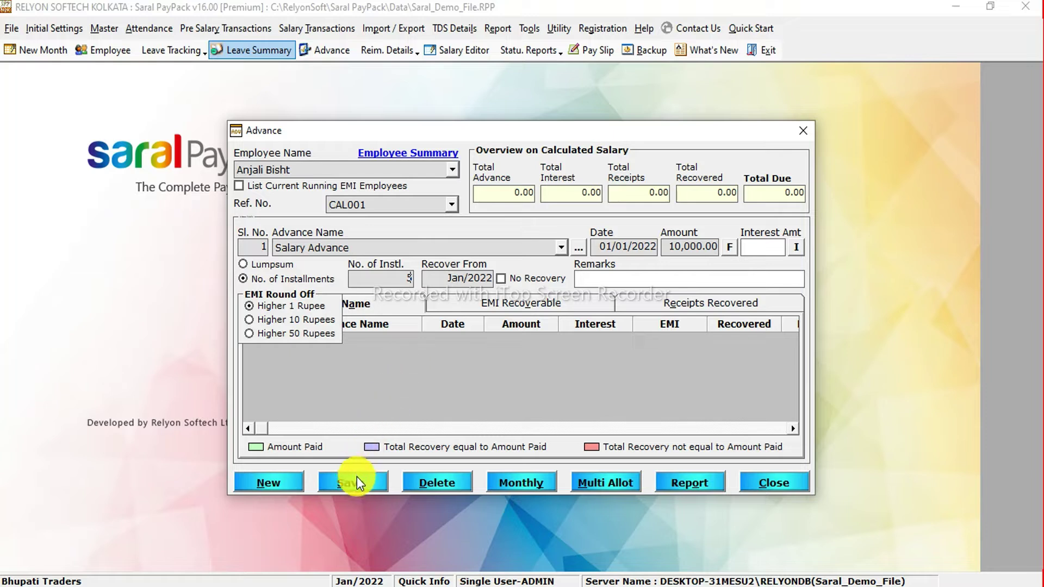
left_click(448, 280)
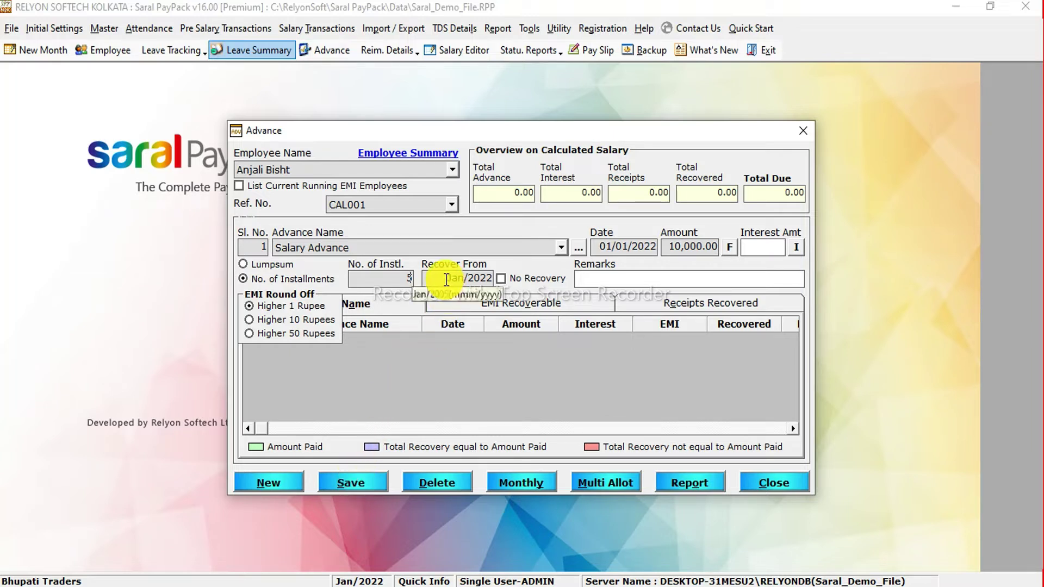
type("Feb")
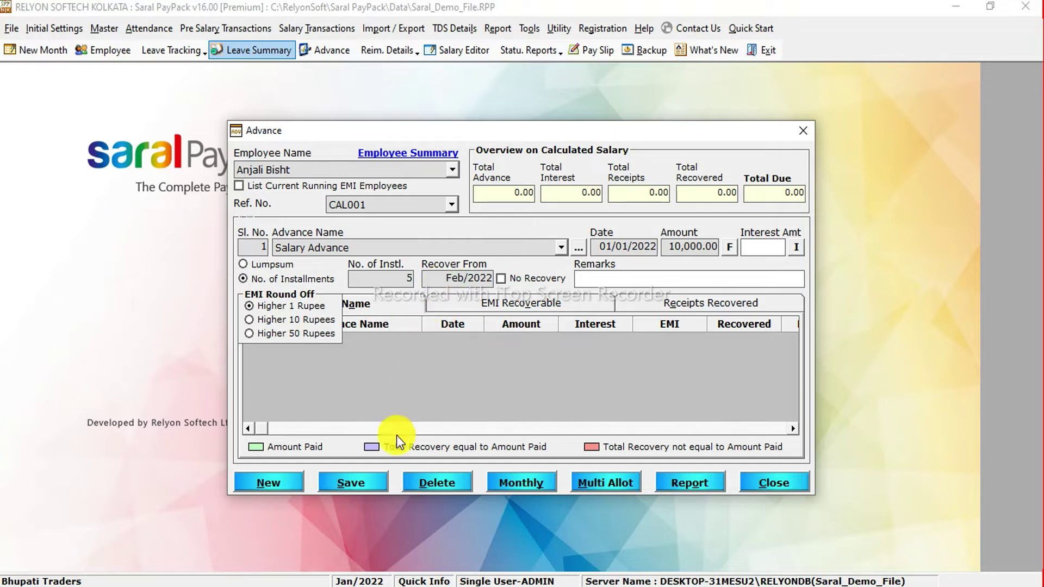
left_click(371, 485)
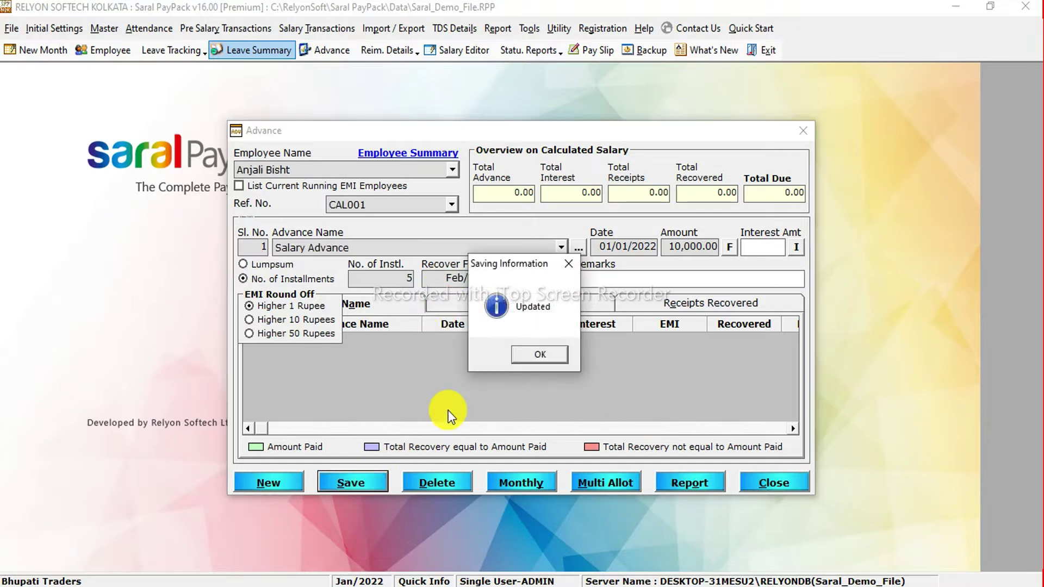
key("Return")
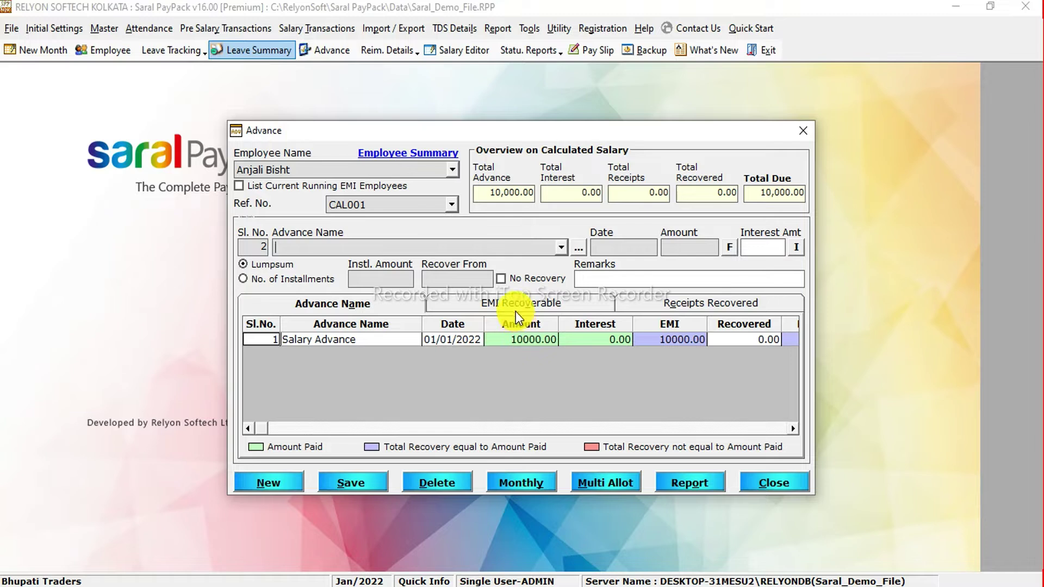
Set the Mar/2022 EMI of the advance to 0 and save it, adjusting the EMI amount for future months.
left_click(514, 304)
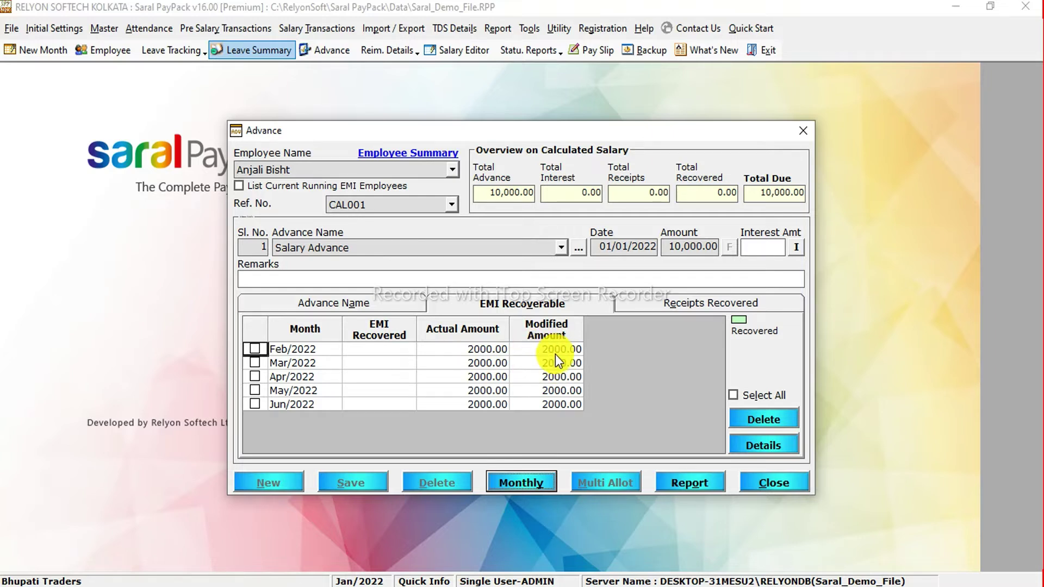
left_click(752, 439)
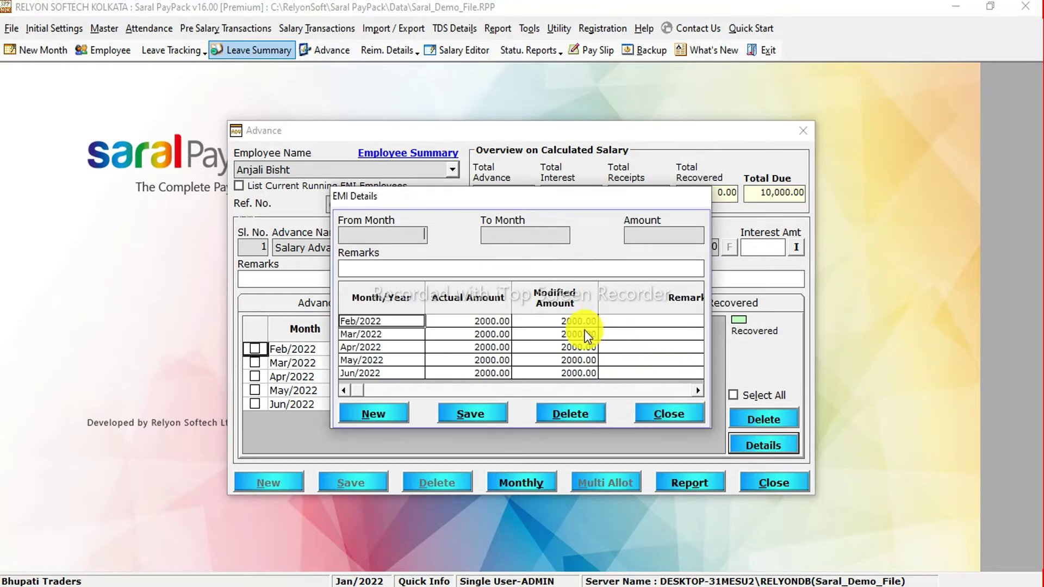
left_click(582, 332)
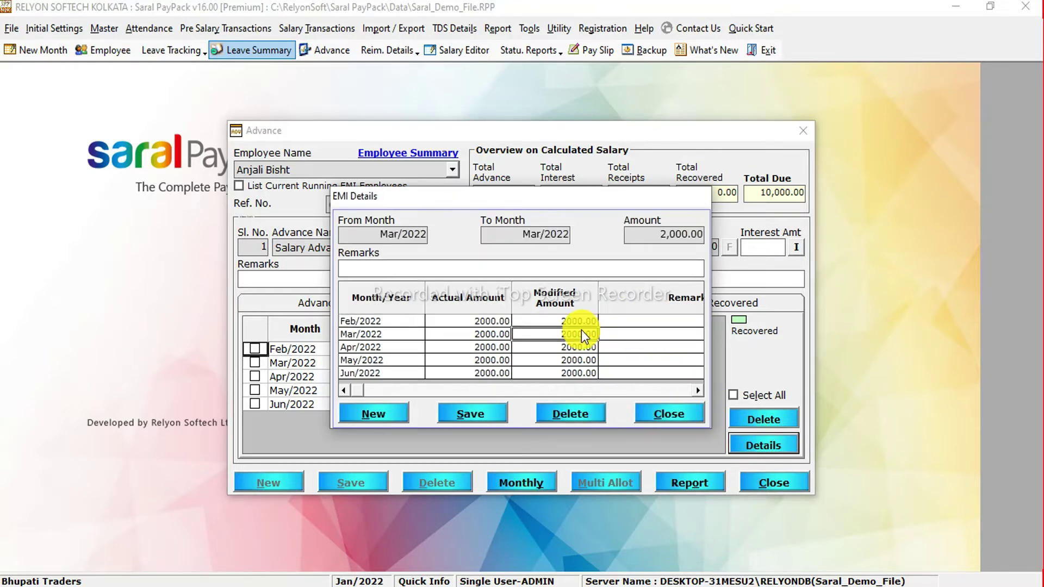
left_click(656, 236)
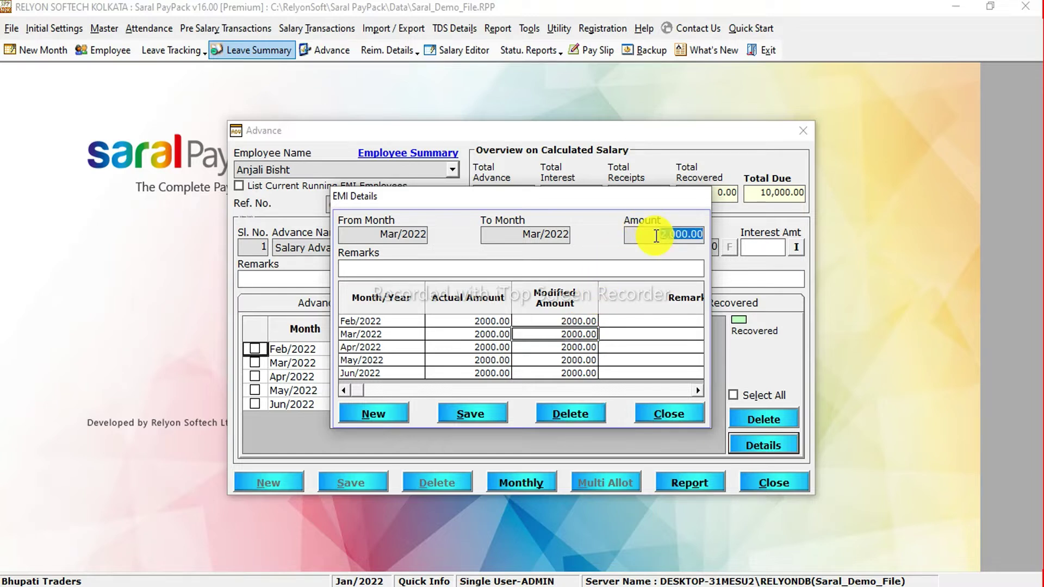
key("BackSpace")
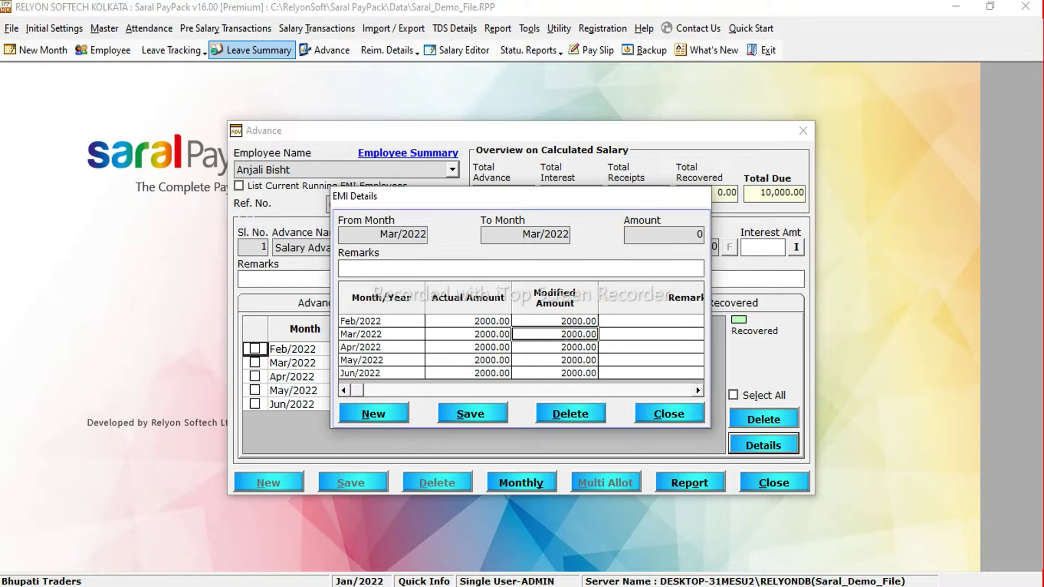
left_click(446, 413)
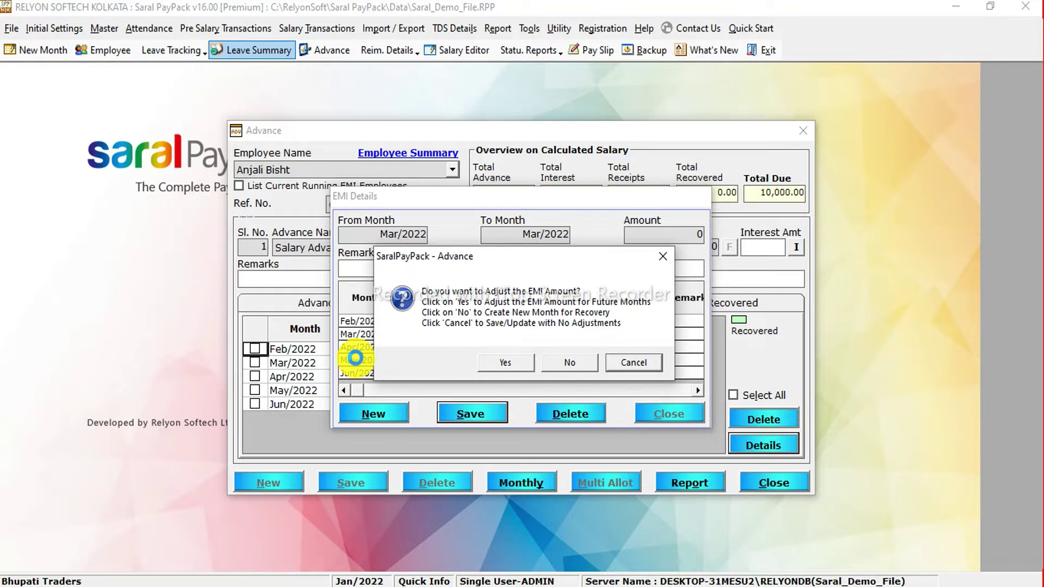
left_click(512, 359)
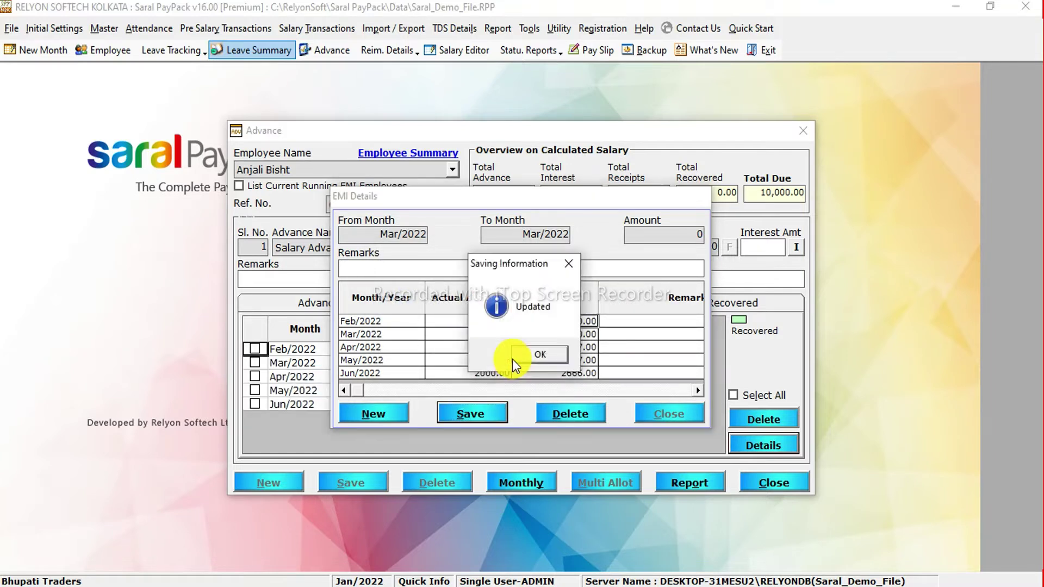
left_click(512, 359)
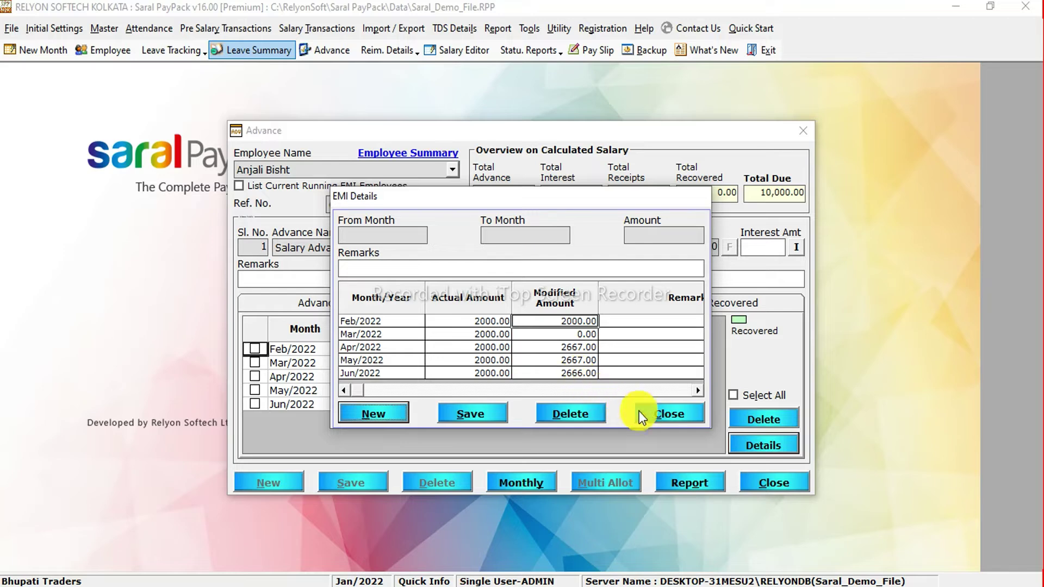
left_click(662, 414)
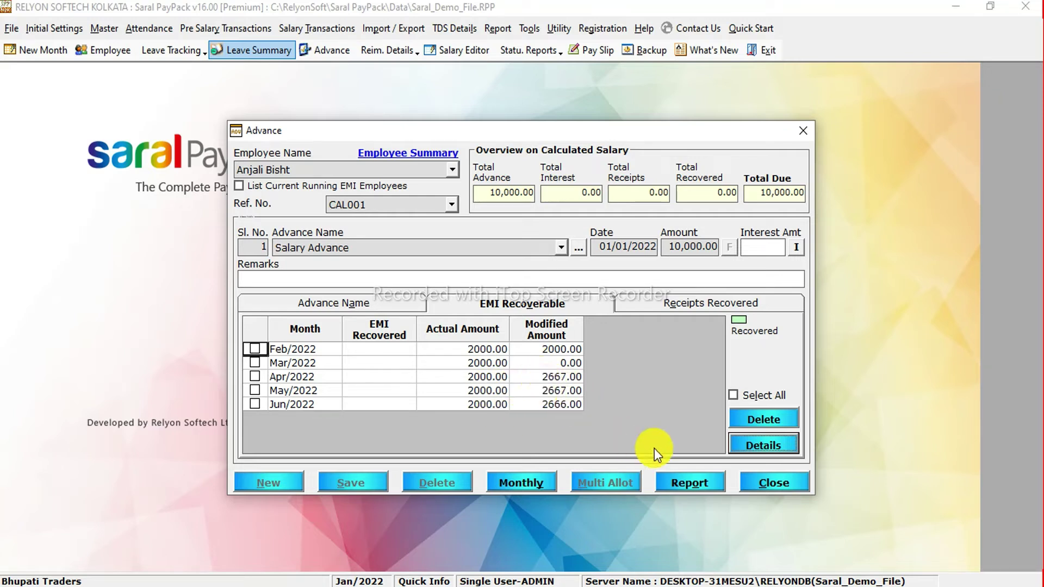
Preview the Advance Register report for Jan/2022 in Excel with all listed employees selected.
left_click(696, 482)
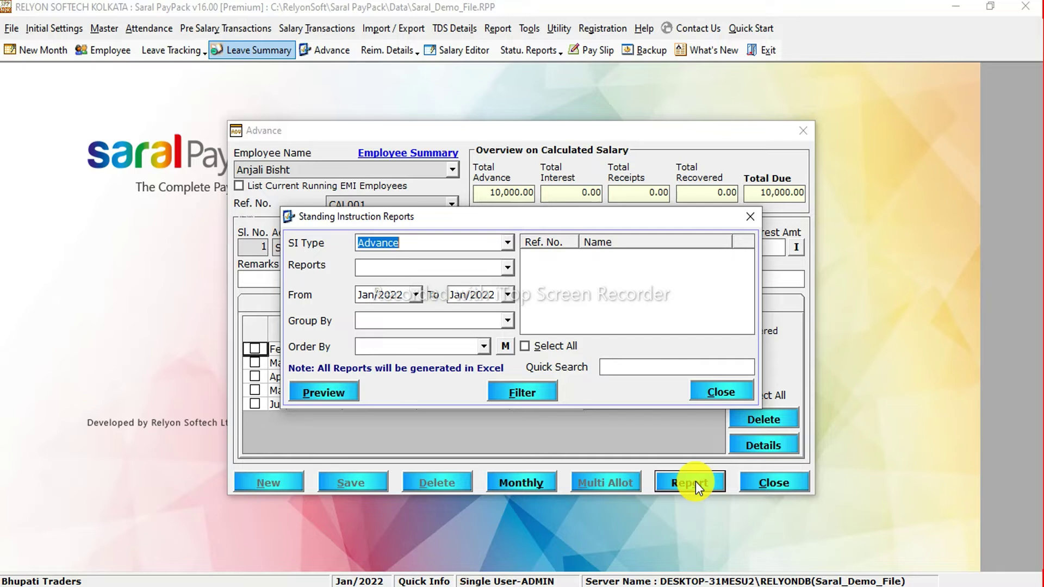
left_click(509, 269)
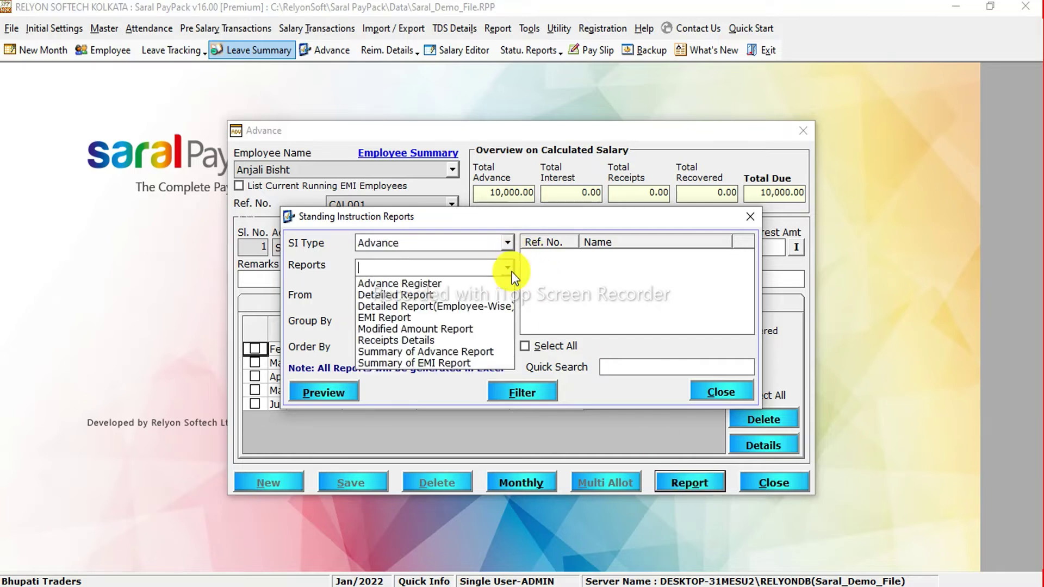
left_click(452, 283)
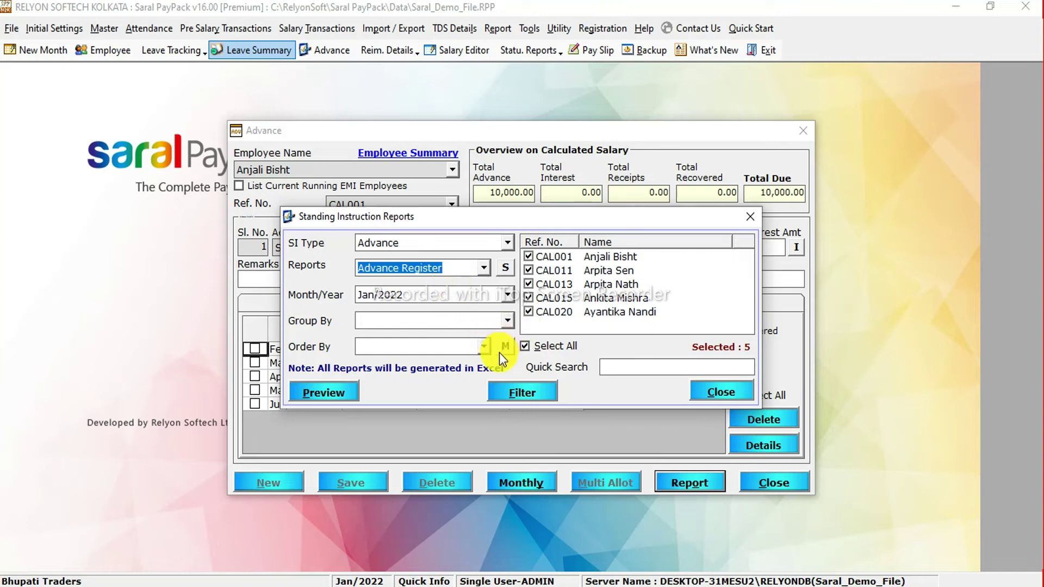
left_click(342, 390)
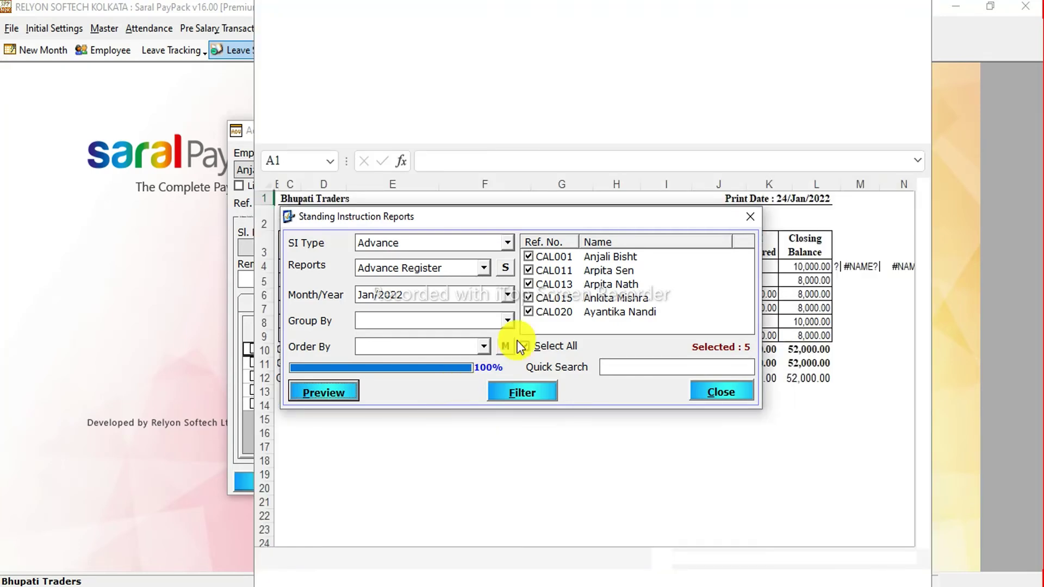
left_click(887, 16)
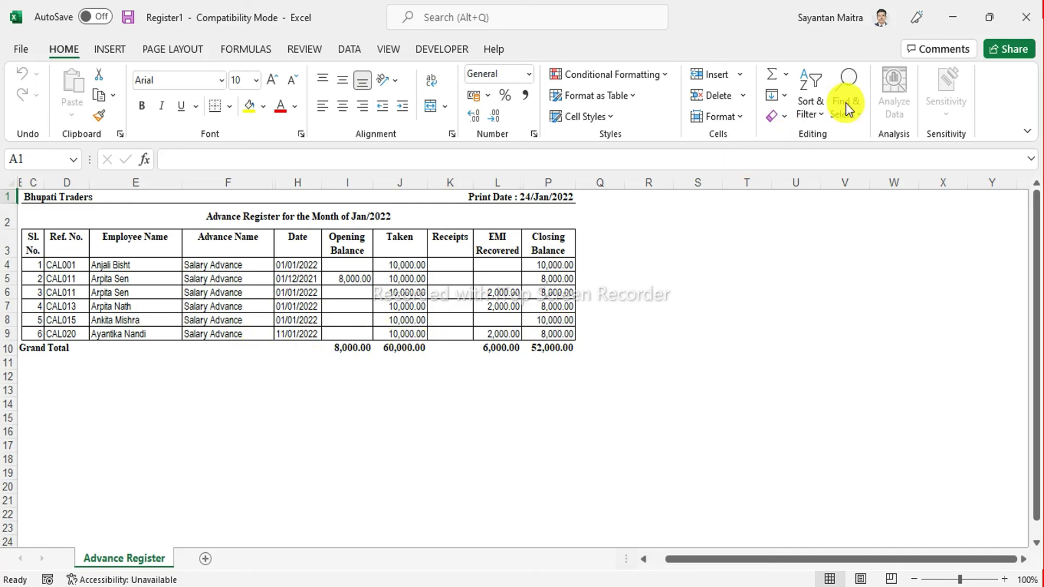
Close the report workbook in Excel and return to Saral PayPack, closing the Standing Instruction Reports and Advance windows.
left_click(1025, 15)
left_click(1026, 15)
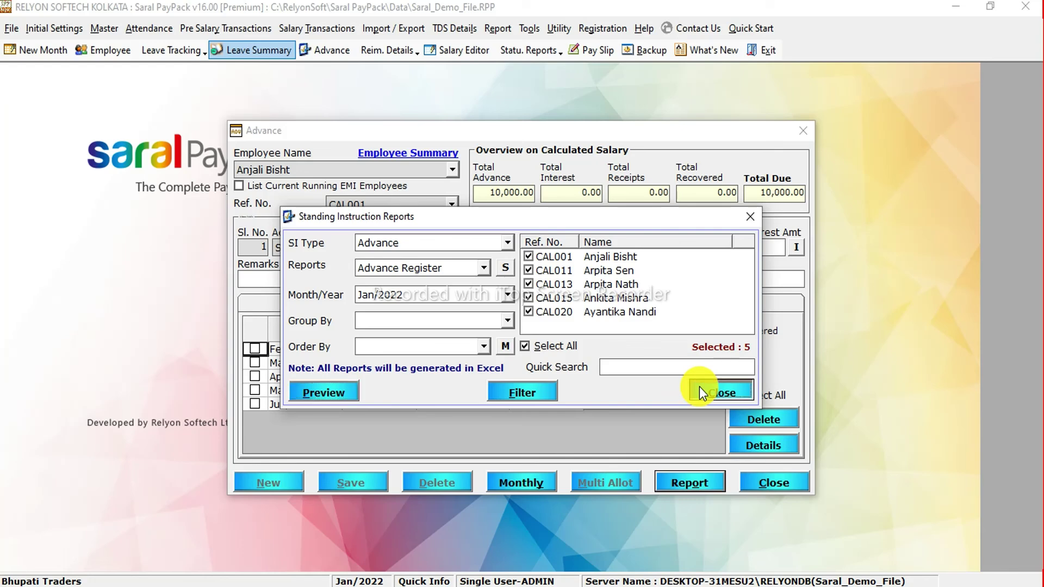
left_click(699, 387)
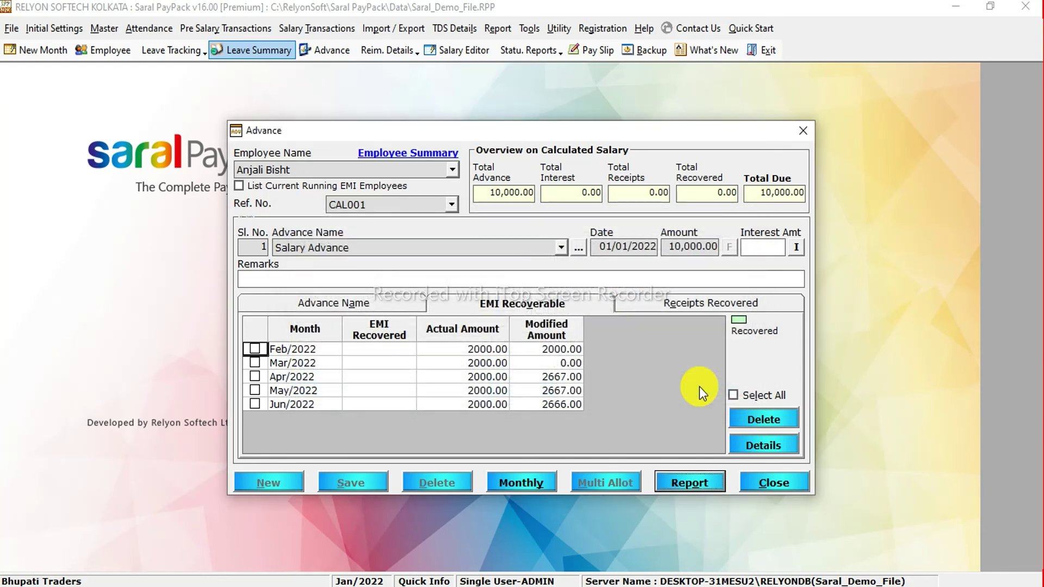
left_click(762, 491)
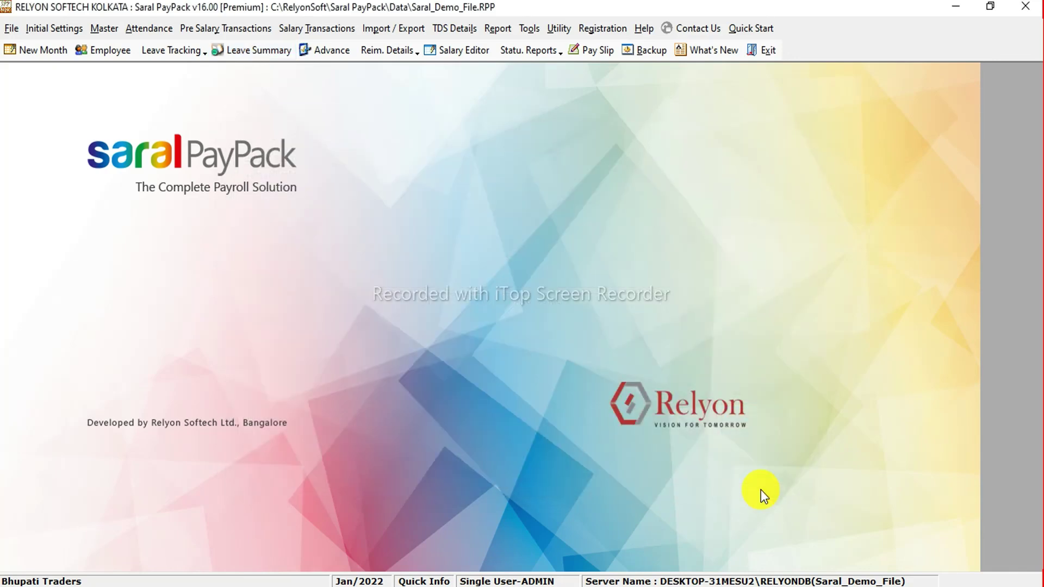